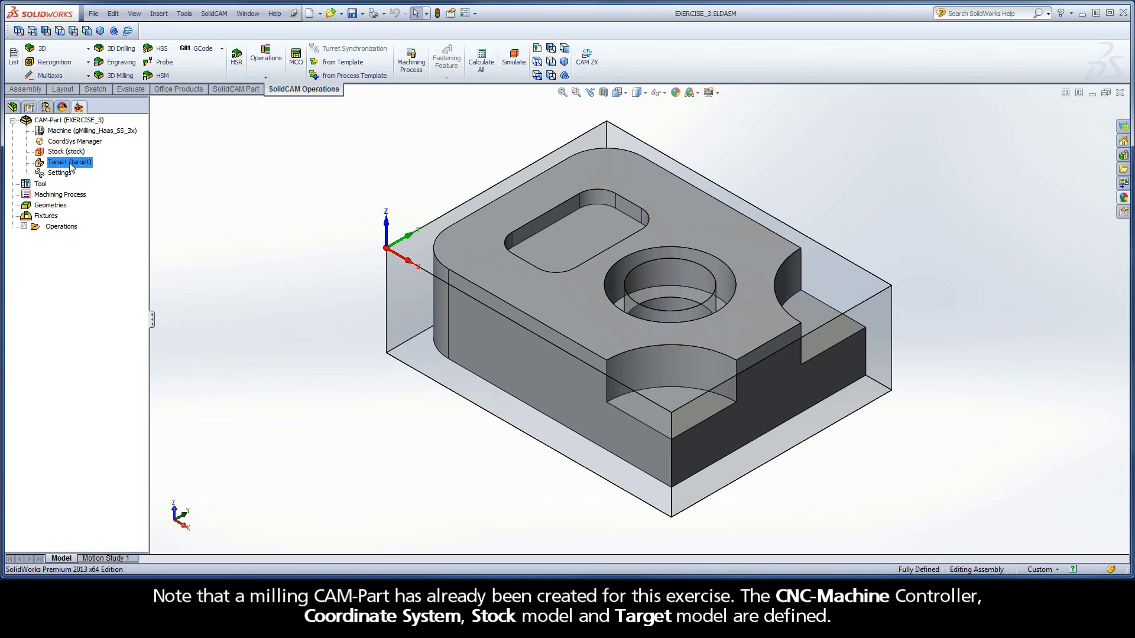
# - Review the CAM-Part's milling data, including the iMachining machine and material selections, and close it
pyautogui.doubleClick(62, 120)
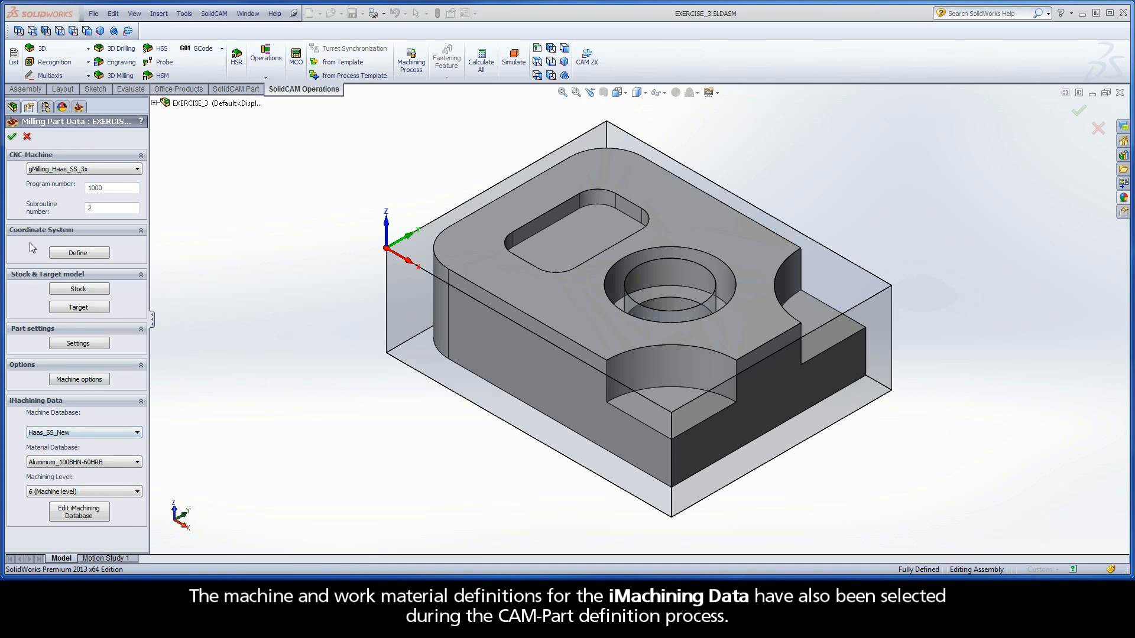
pyautogui.click(11, 137)
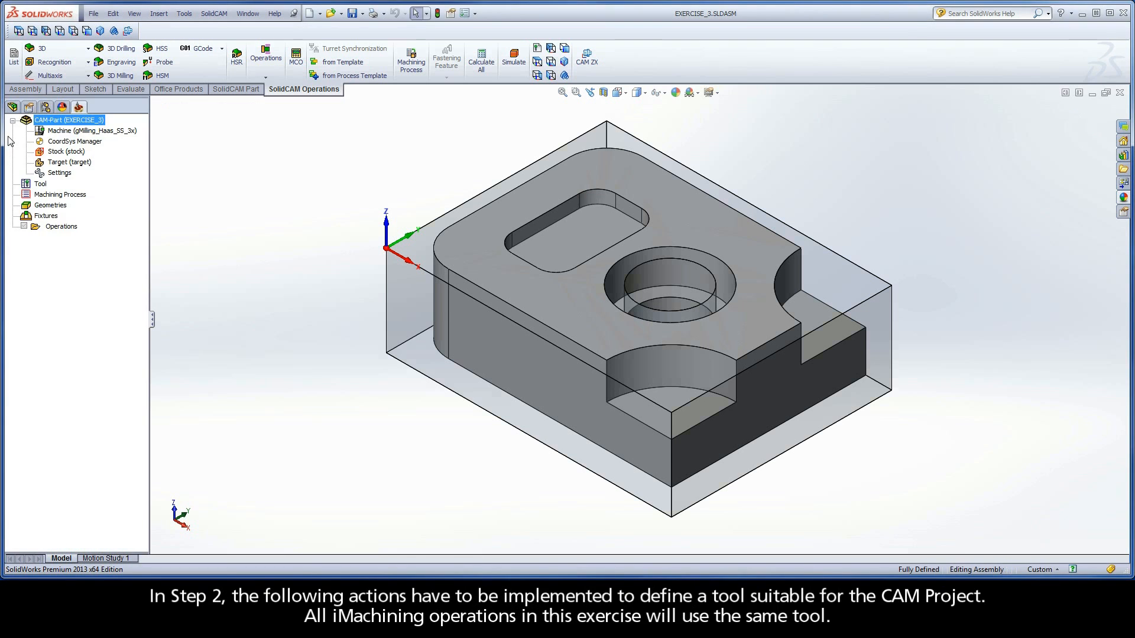
# - Add a new end mill to the CAM-Part's empty Part Tool Table
pyautogui.click(41, 184)
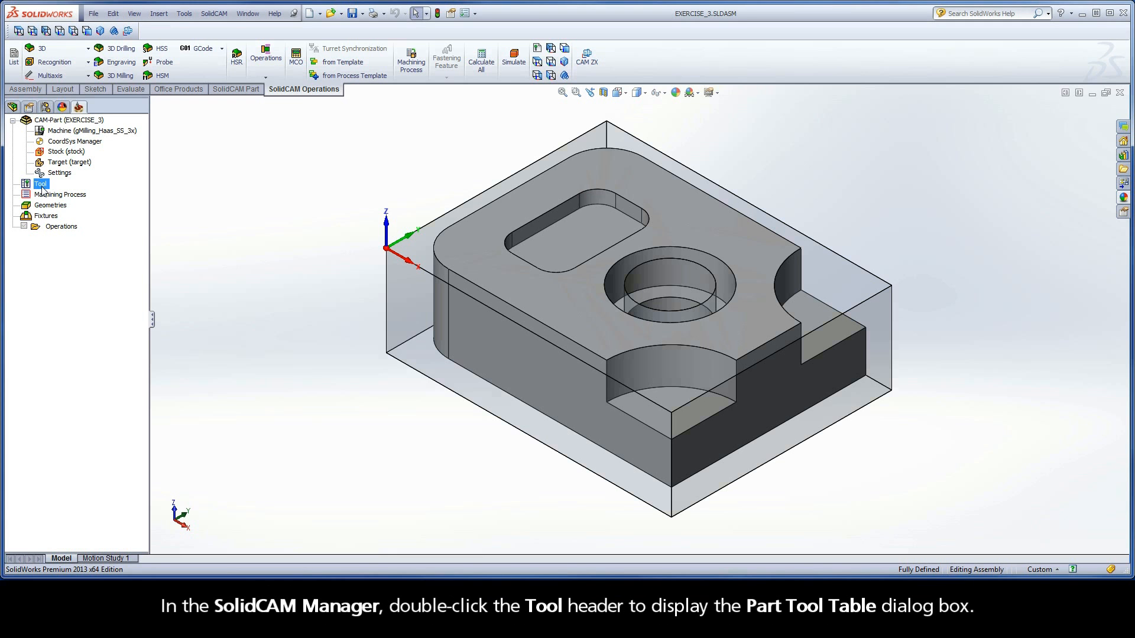
pyautogui.doubleClick(41, 185)
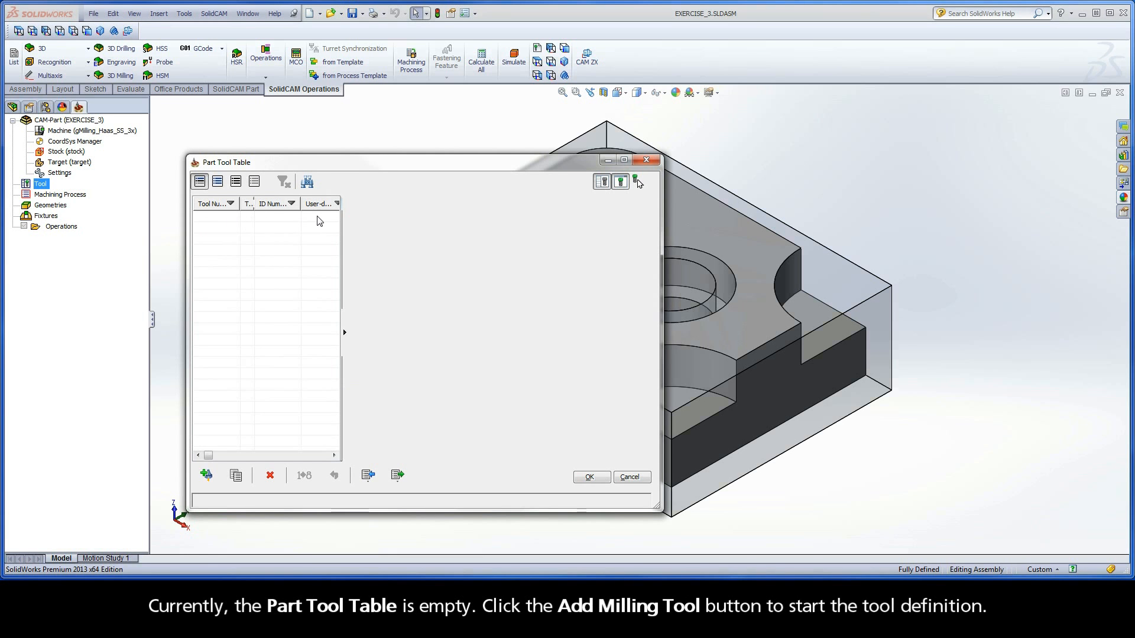
pyautogui.click(206, 475)
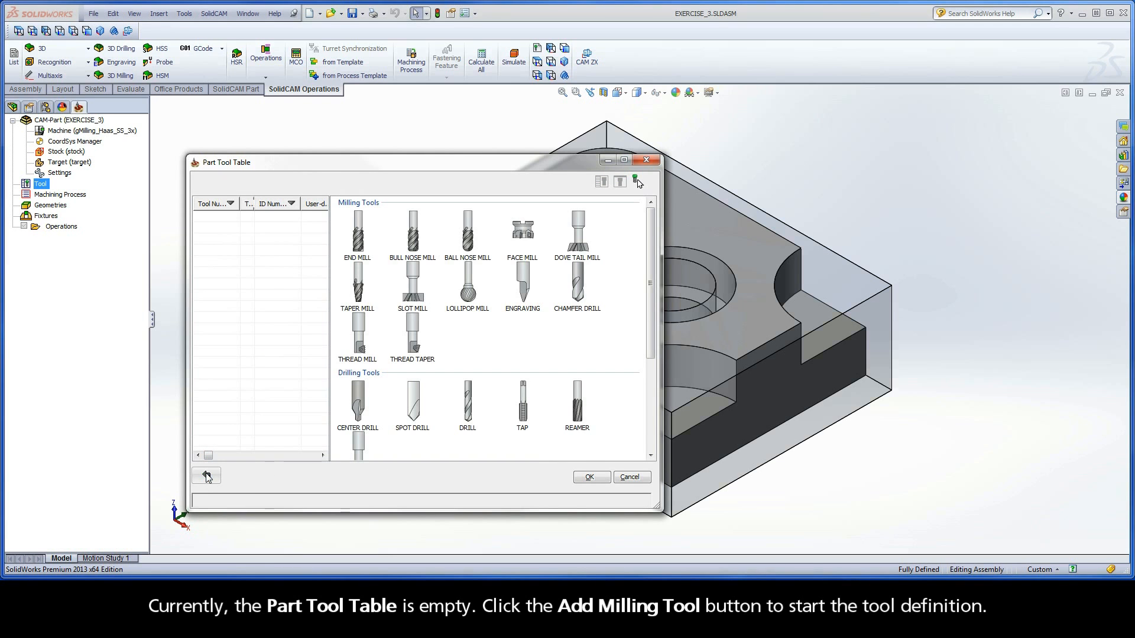
pyautogui.click(358, 237)
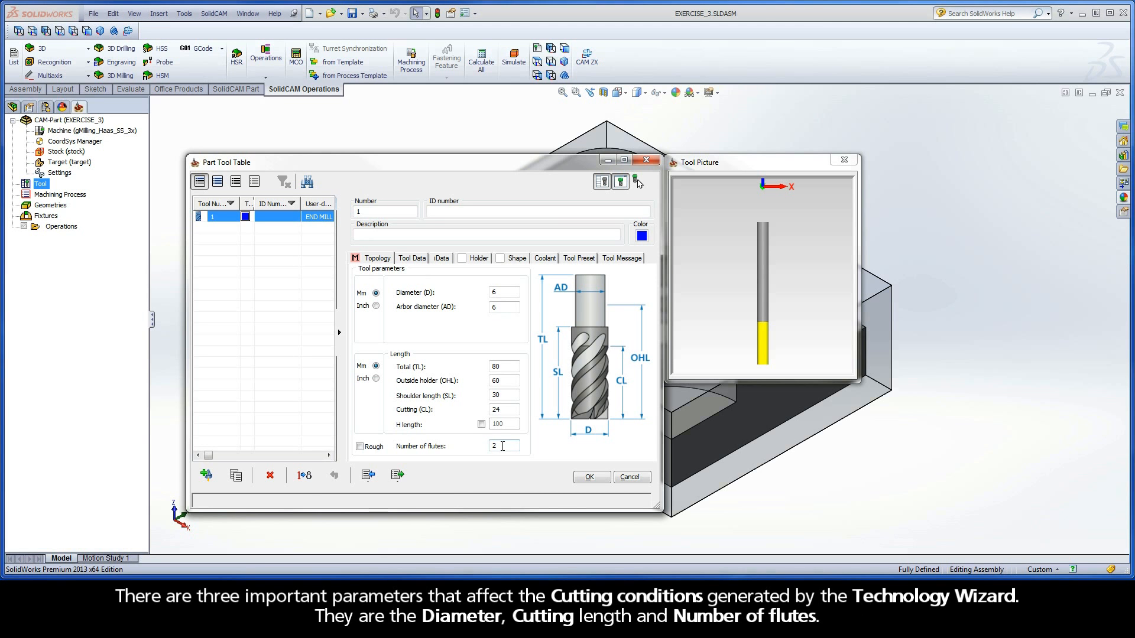
# - Set the end mill's diameter to 12 mm and its number of flutes to 5, keeping the 24 mm cutting length
pyautogui.click(499, 292)
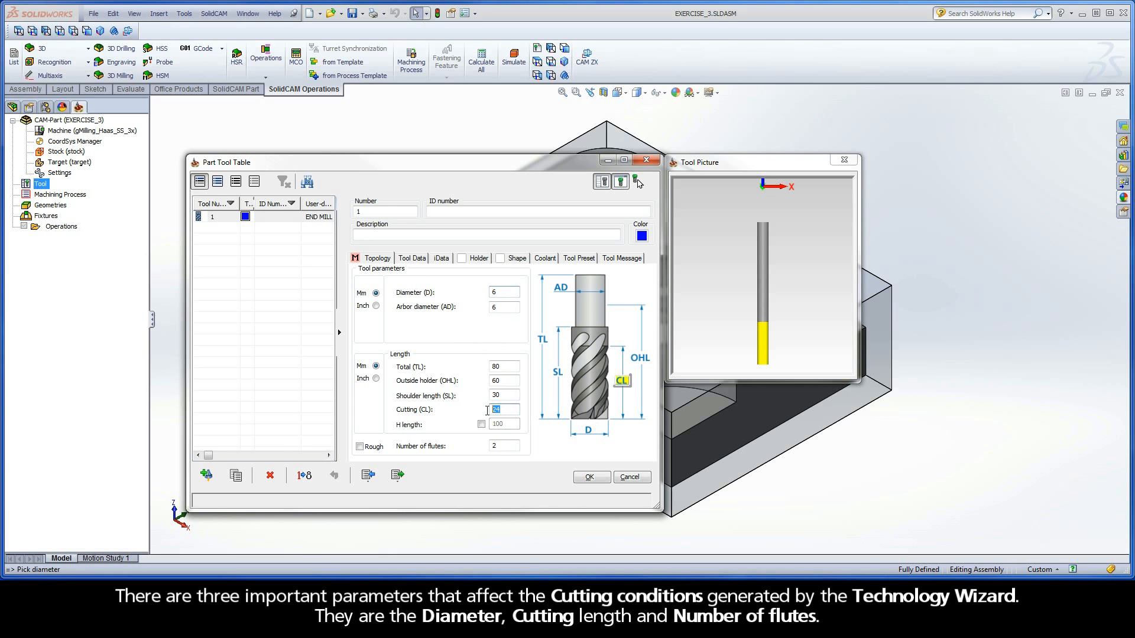
pyautogui.click(496, 447)
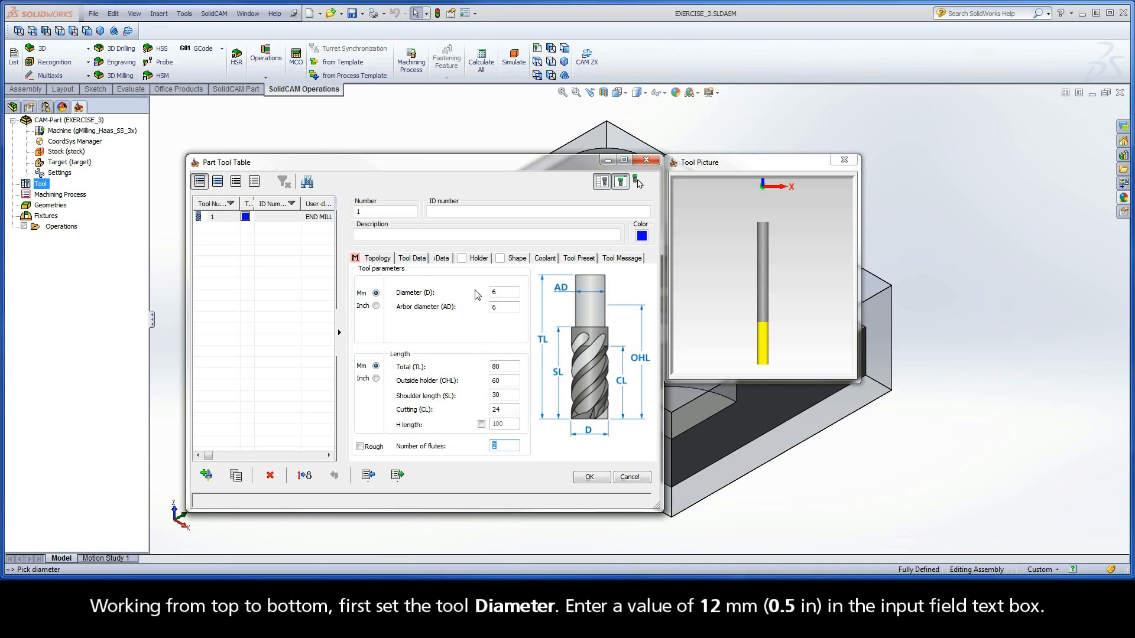
pyautogui.doubleClick(503, 291)
pyautogui.write('12')
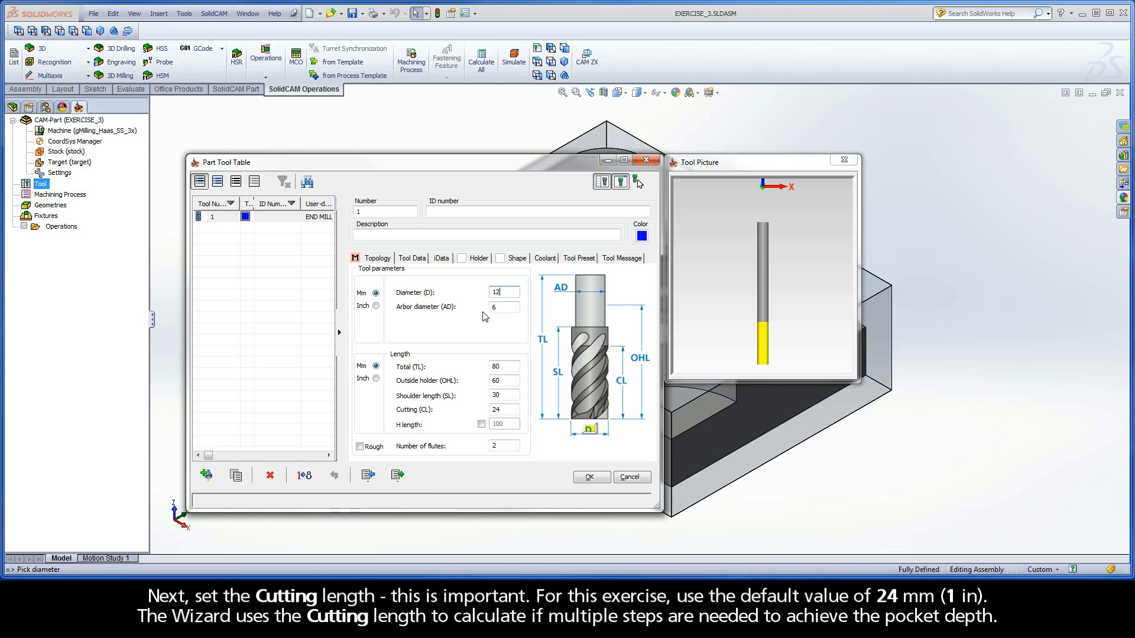
pyautogui.click(498, 408)
pyautogui.doubleClick(498, 408)
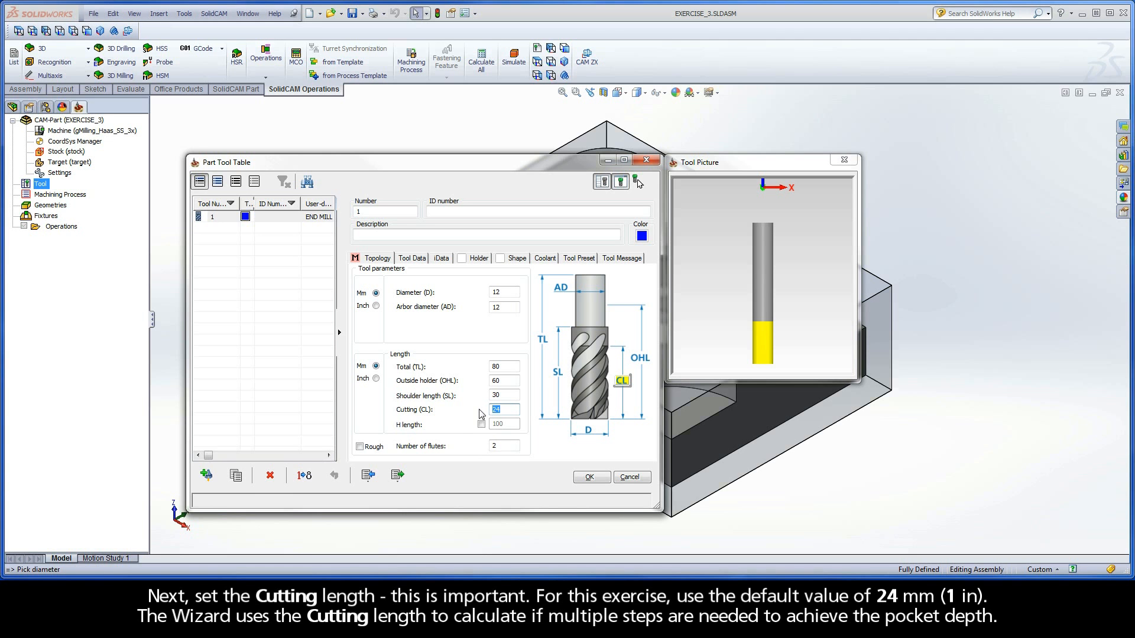
pyautogui.click(482, 445)
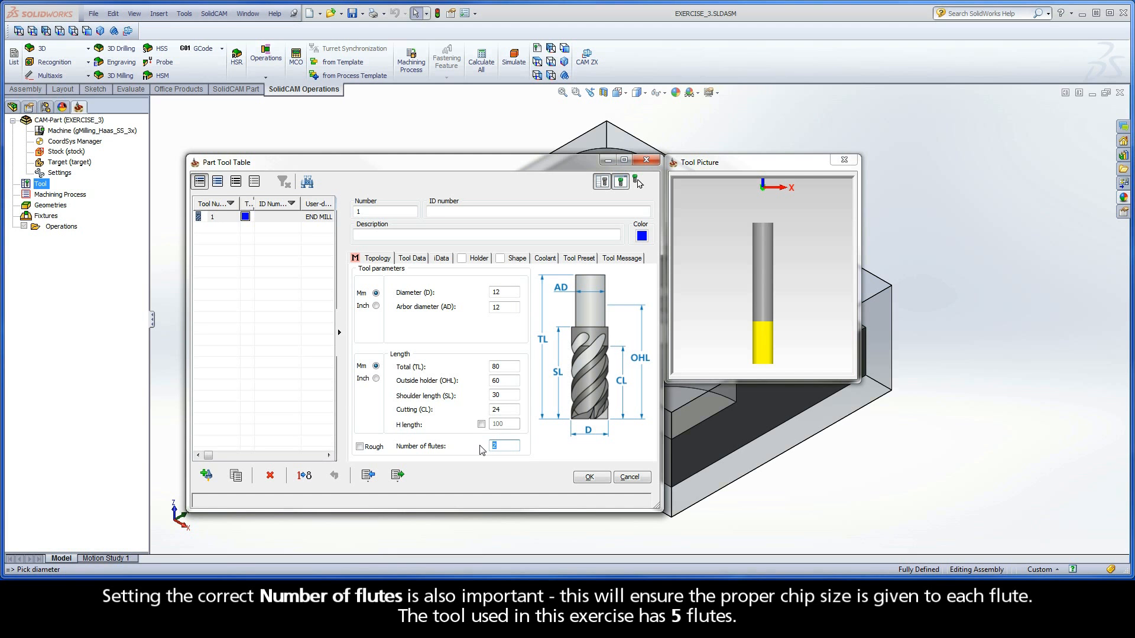
pyautogui.write('5')
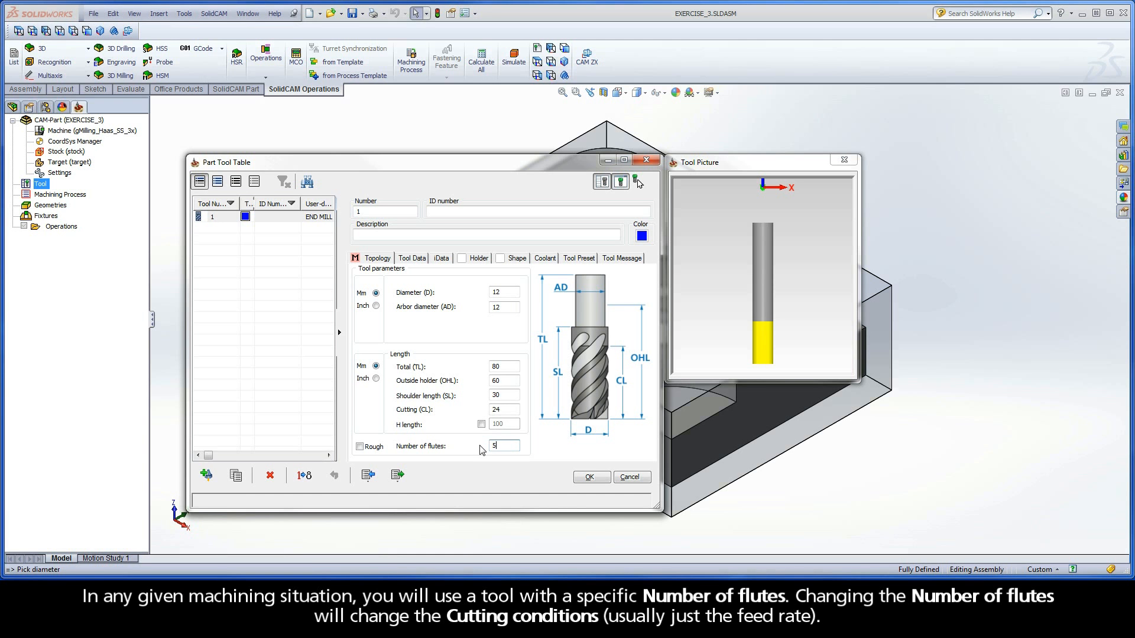
pyautogui.moveTo(498, 446); pyautogui.dragTo(480, 446)
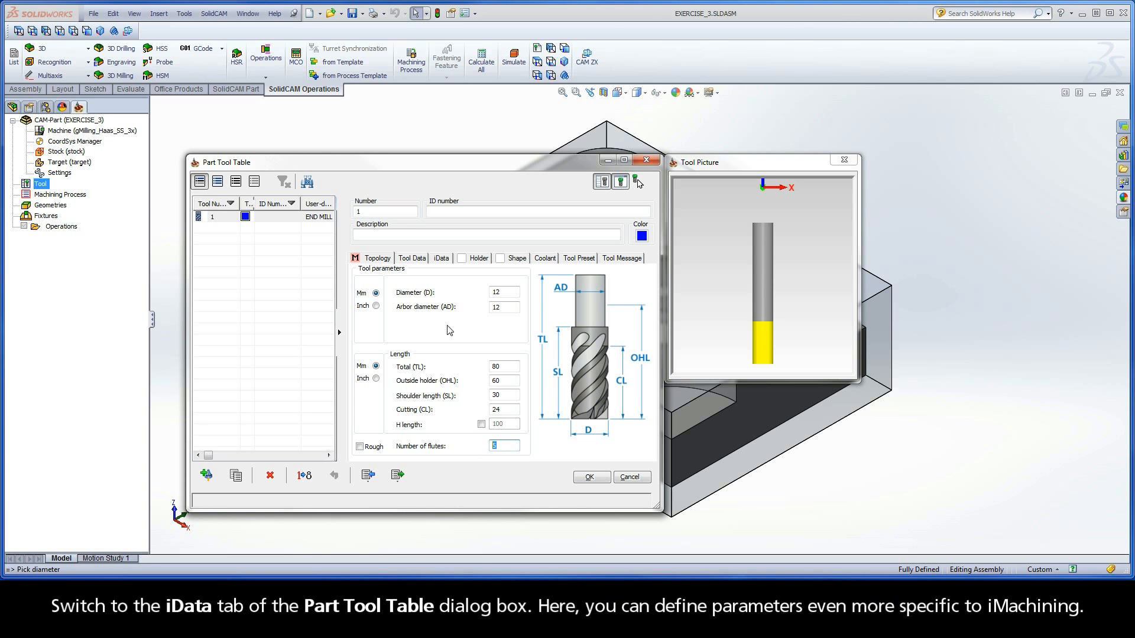
# - Show the end mill's iData and look through the Material Database options, keeping Aluminum_100BHN-60HRB
pyautogui.click(438, 262)
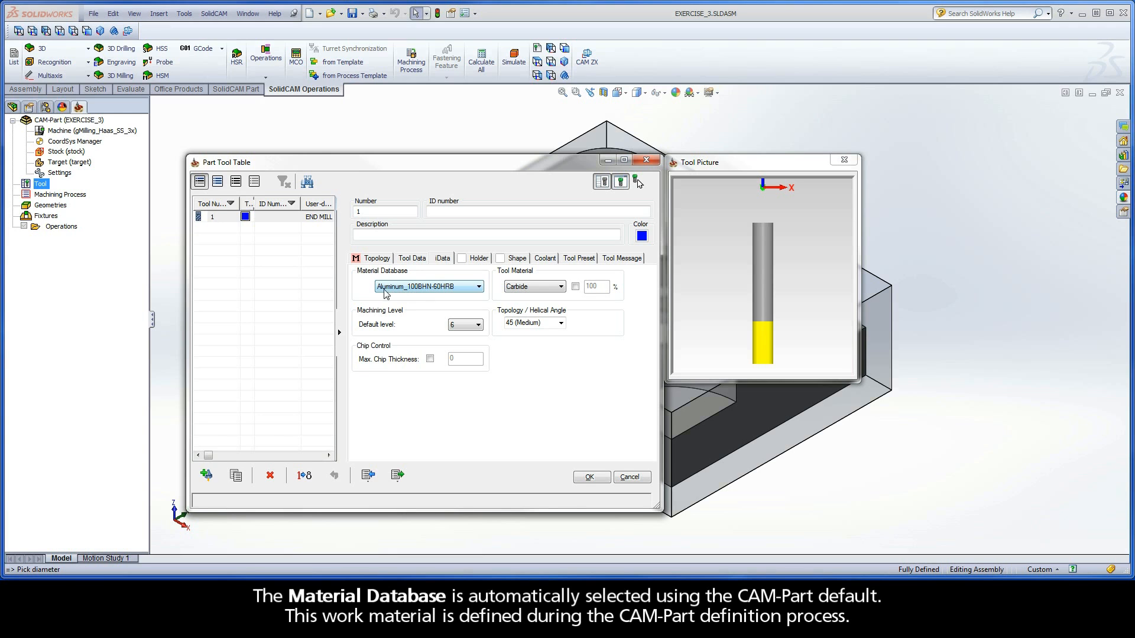
pyautogui.click(480, 292)
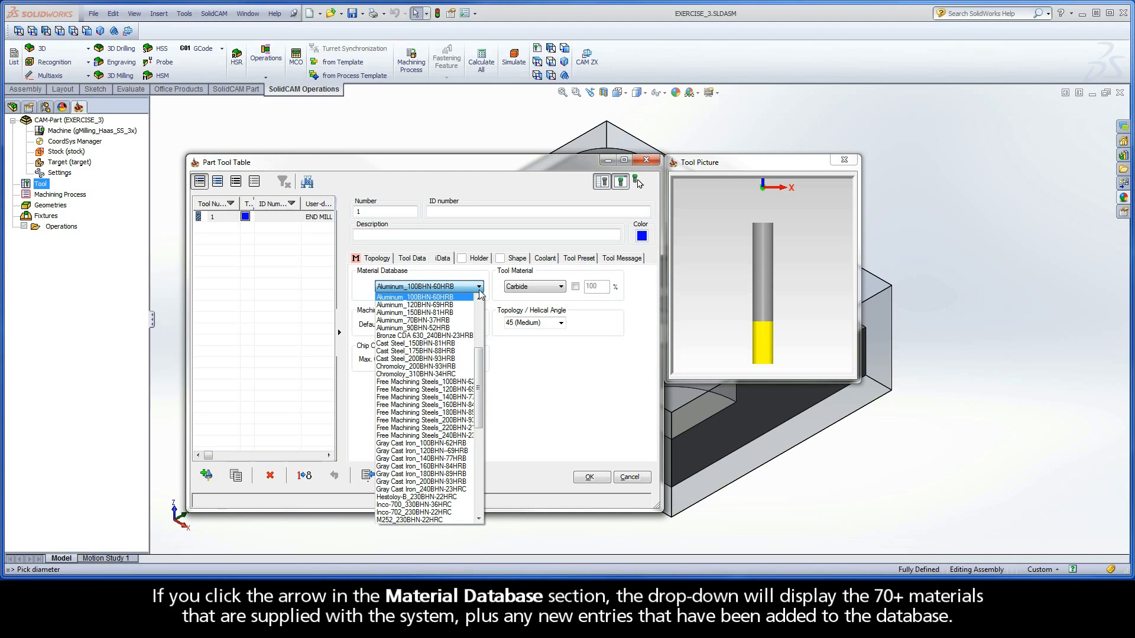
pyautogui.moveTo(480, 359); pyautogui.dragTo(480, 313)
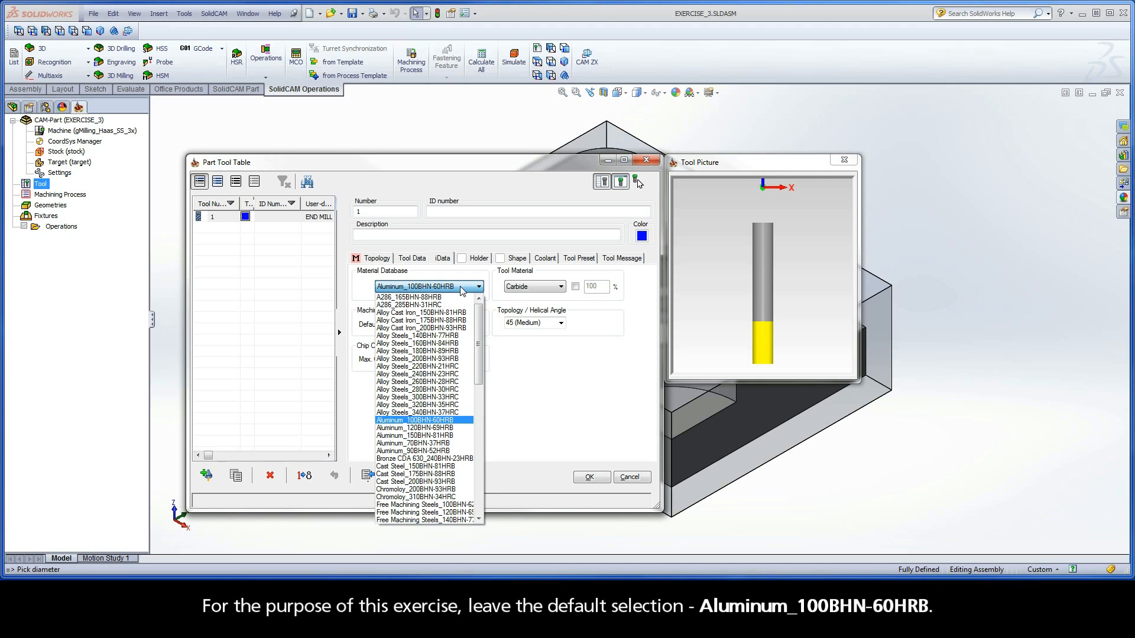
pyautogui.click(462, 290)
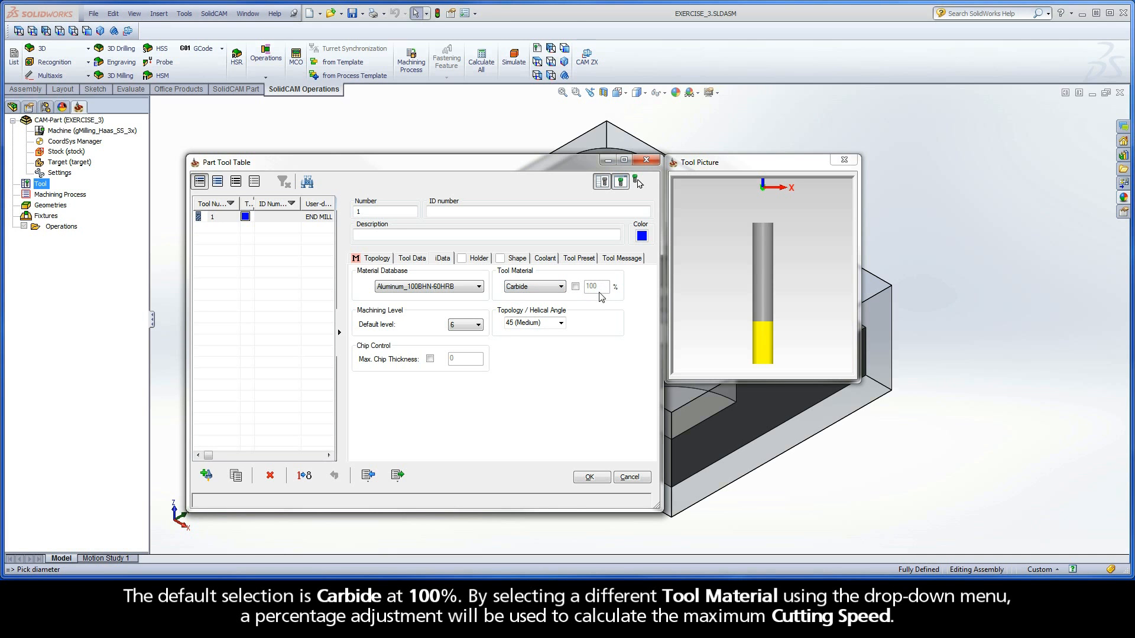
# - Try Cobalt, HSS and Premium Carbide as the tool material, toggle the percentage override, and return to Carbide
pyautogui.click(560, 287)
pyautogui.click(560, 305)
pyautogui.click(561, 287)
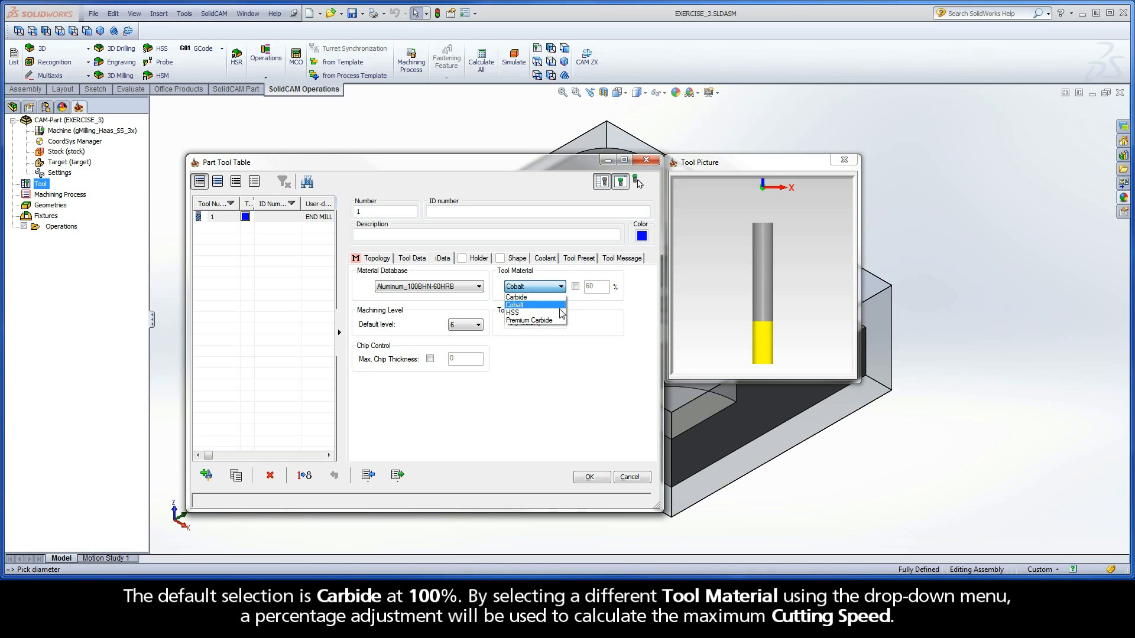
pyautogui.click(561, 312)
pyautogui.click(561, 288)
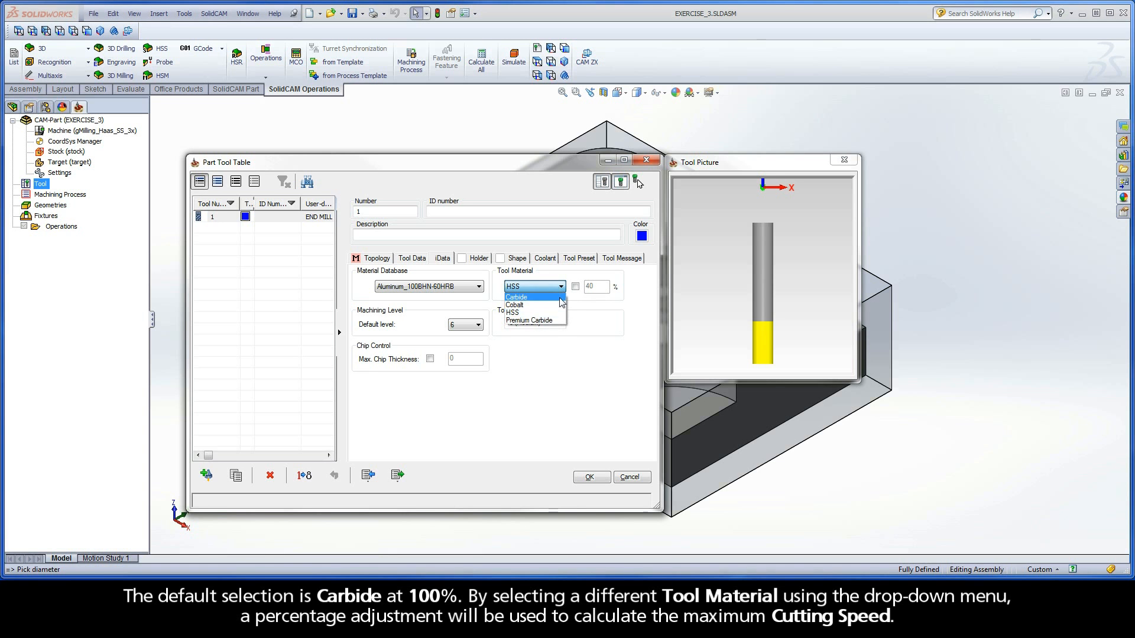
pyautogui.click(558, 320)
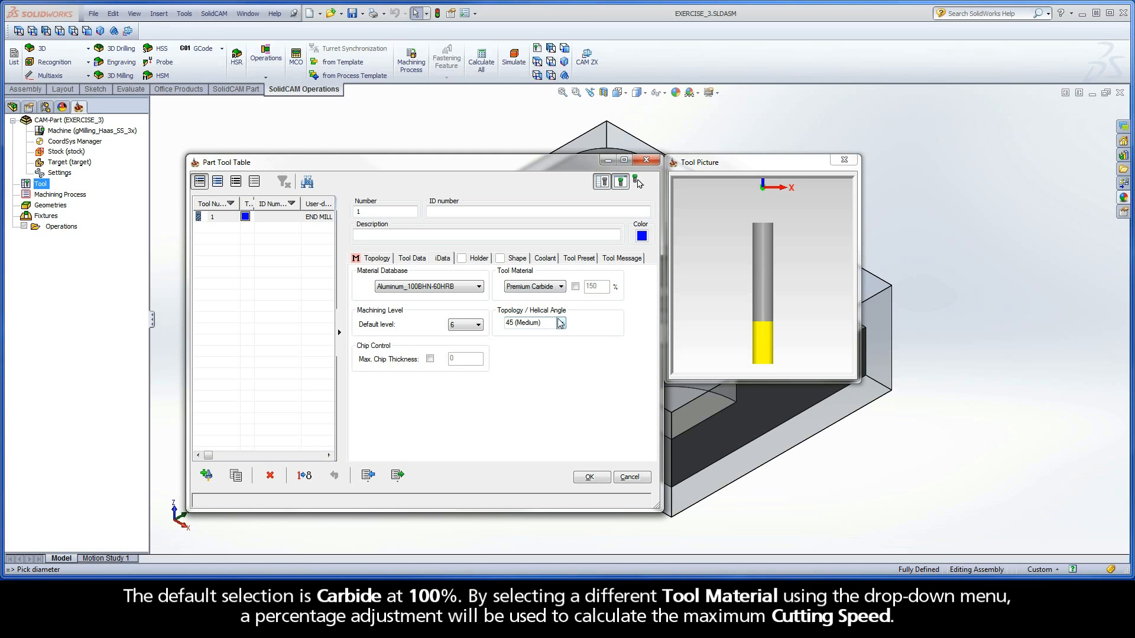
pyautogui.click(575, 286)
pyautogui.moveTo(603, 287); pyautogui.dragTo(585, 288)
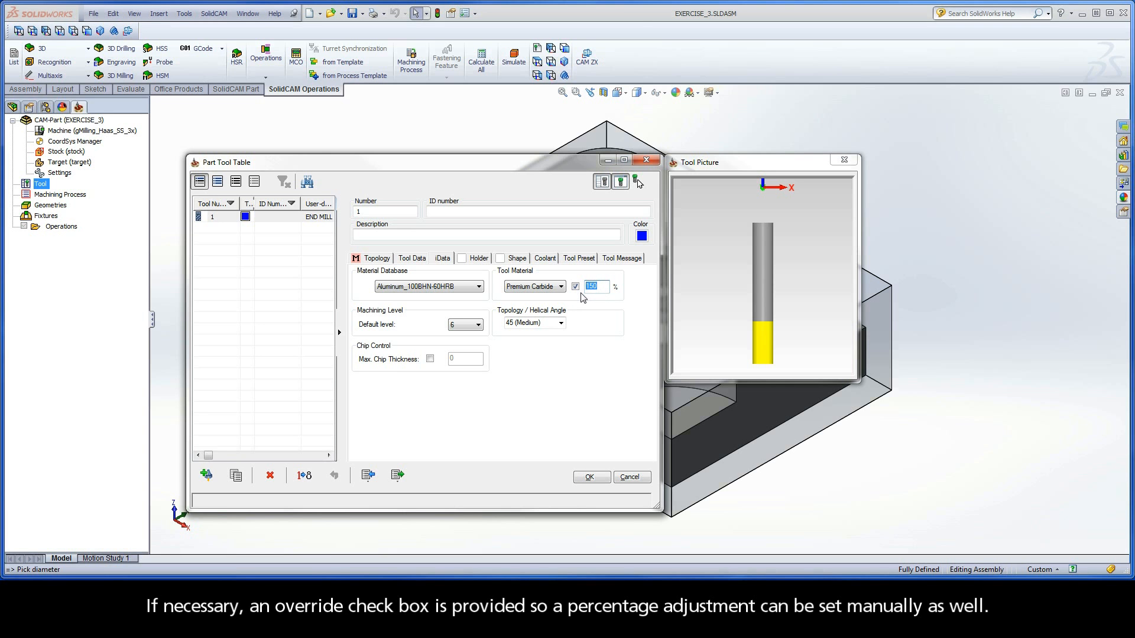
pyautogui.click(575, 287)
pyautogui.click(561, 286)
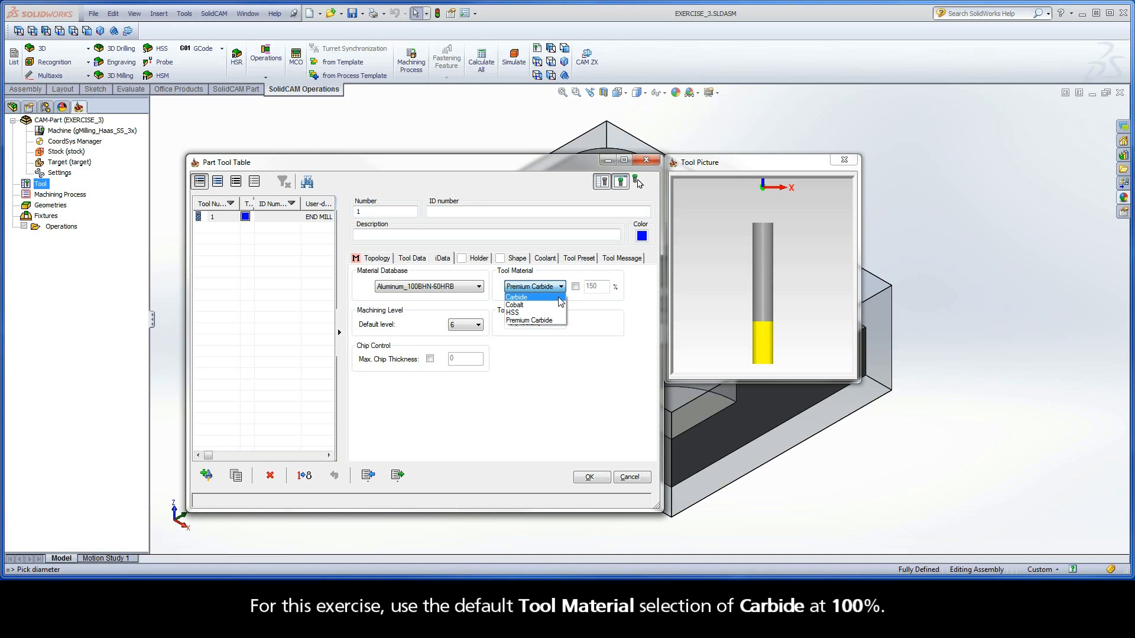
pyautogui.click(559, 297)
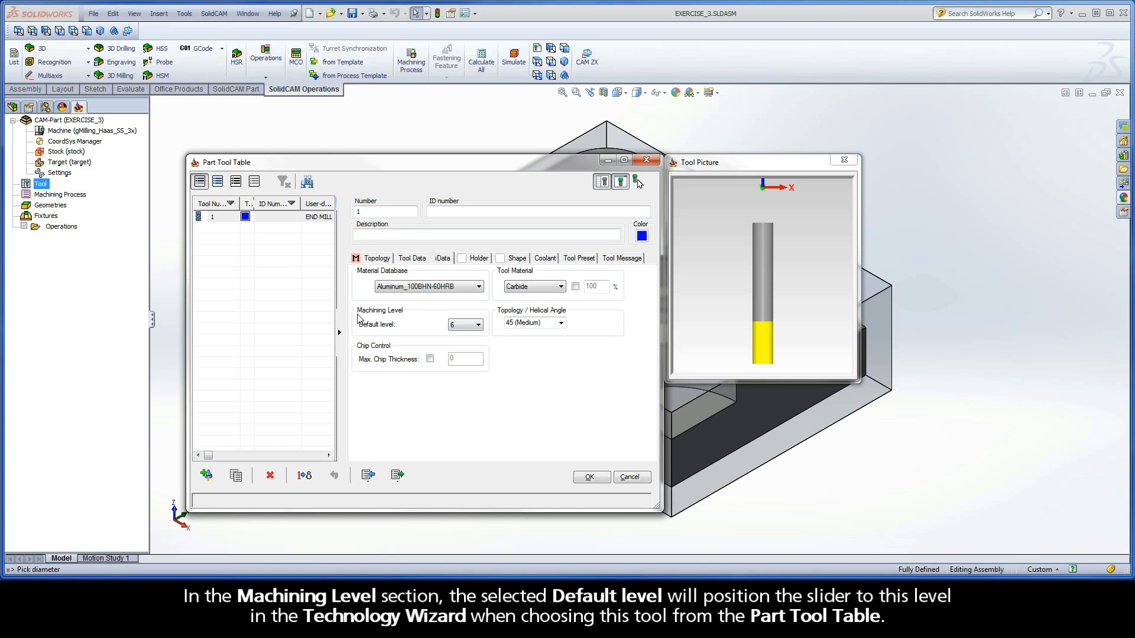
# - Set the tool's default machining level to 5, keep the helical angle at 45 (Medium), and save the tool definition
pyautogui.click(477, 328)
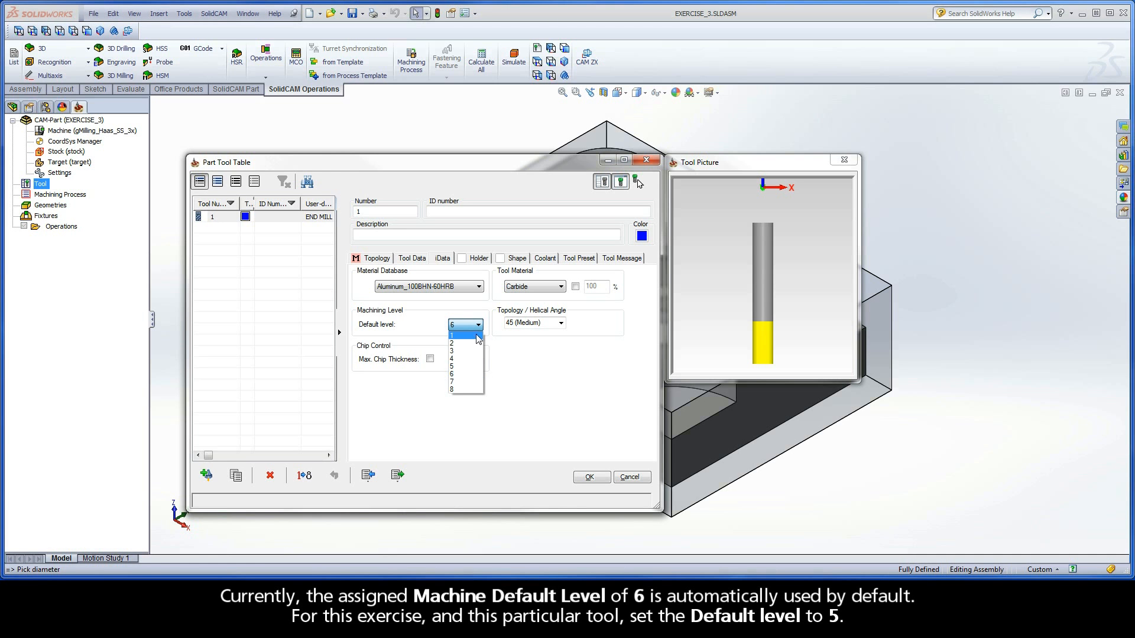
pyautogui.click(476, 366)
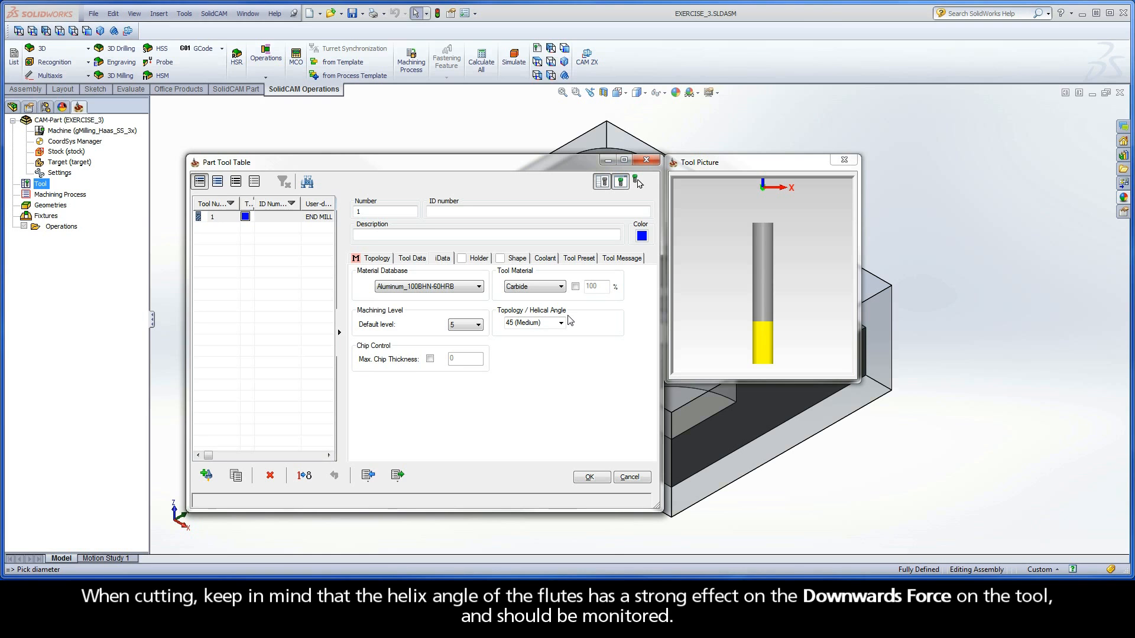
pyautogui.click(561, 323)
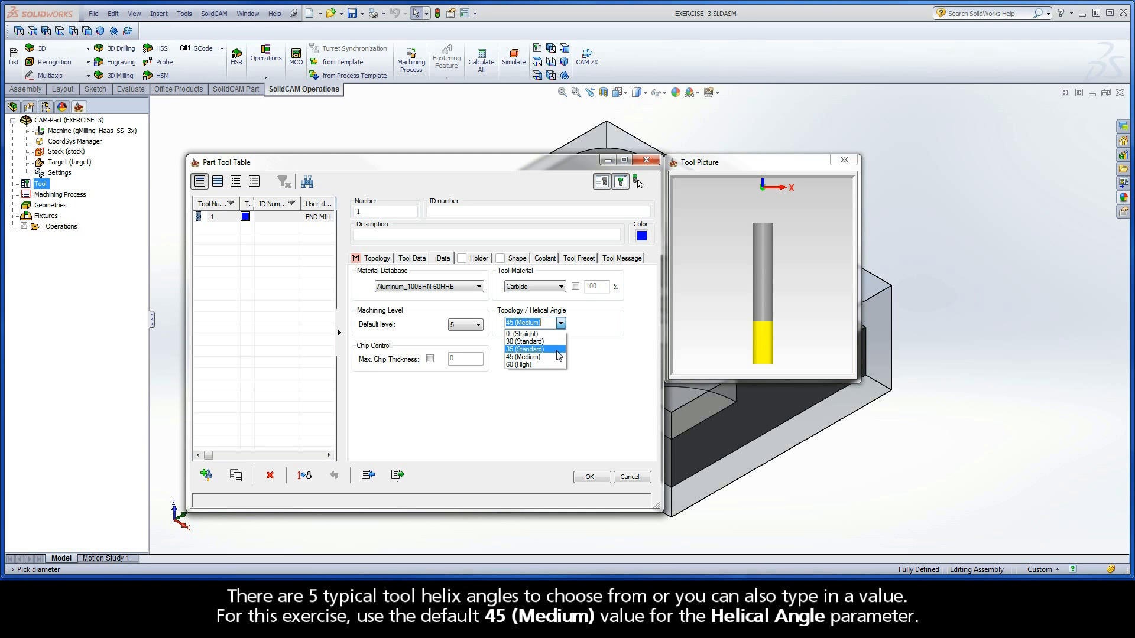
pyautogui.click(547, 323)
pyautogui.moveTo(547, 323); pyautogui.dragTo(500, 326)
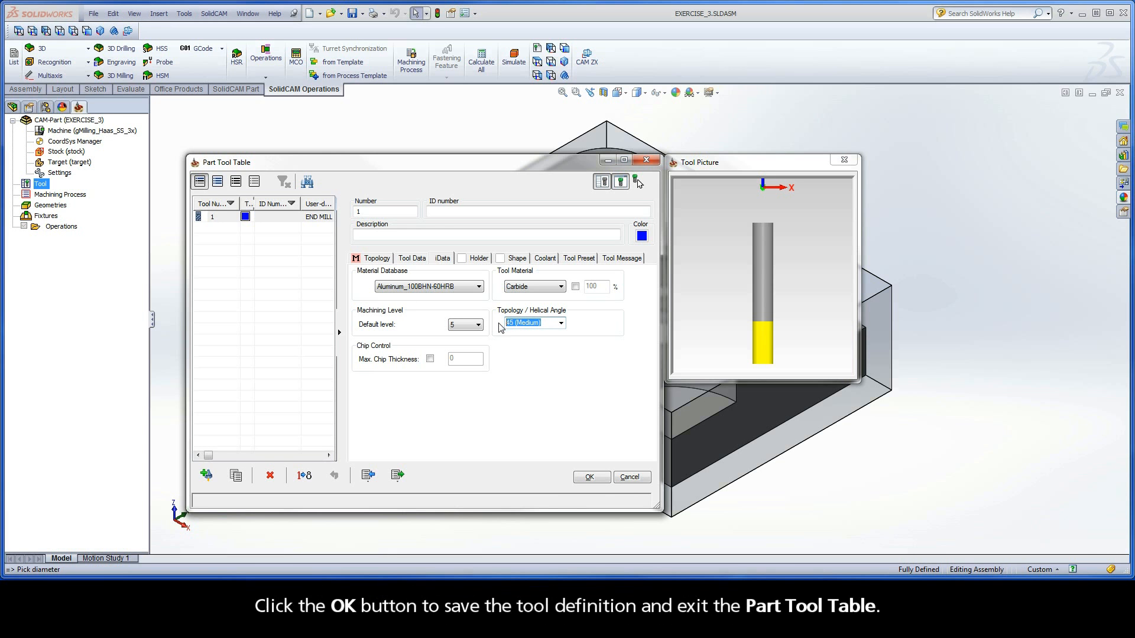
pyautogui.click(593, 481)
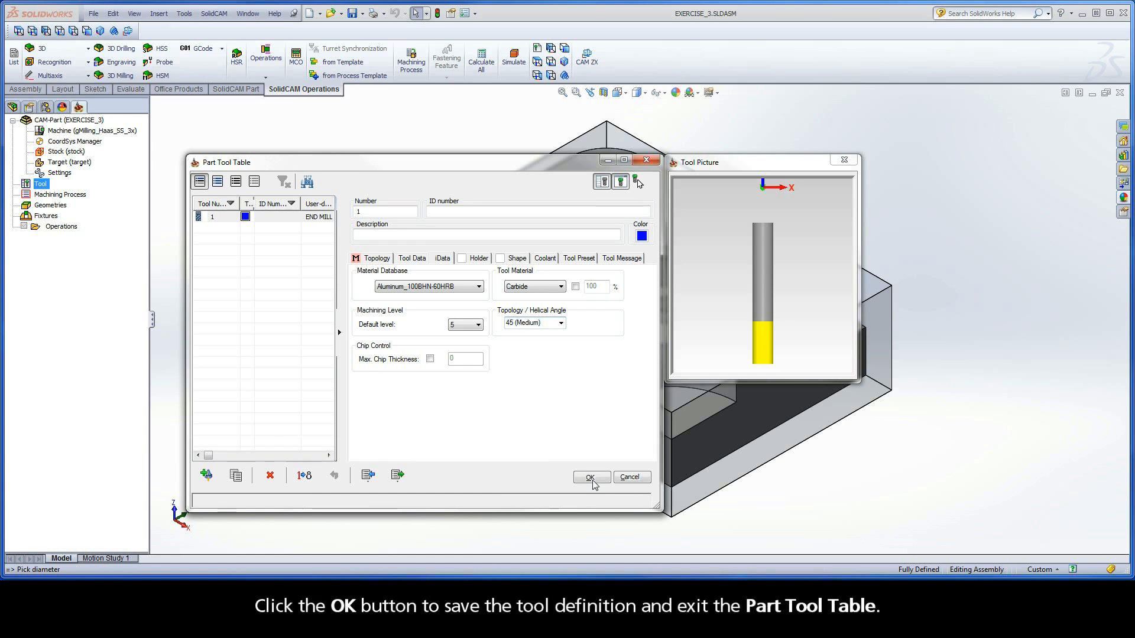